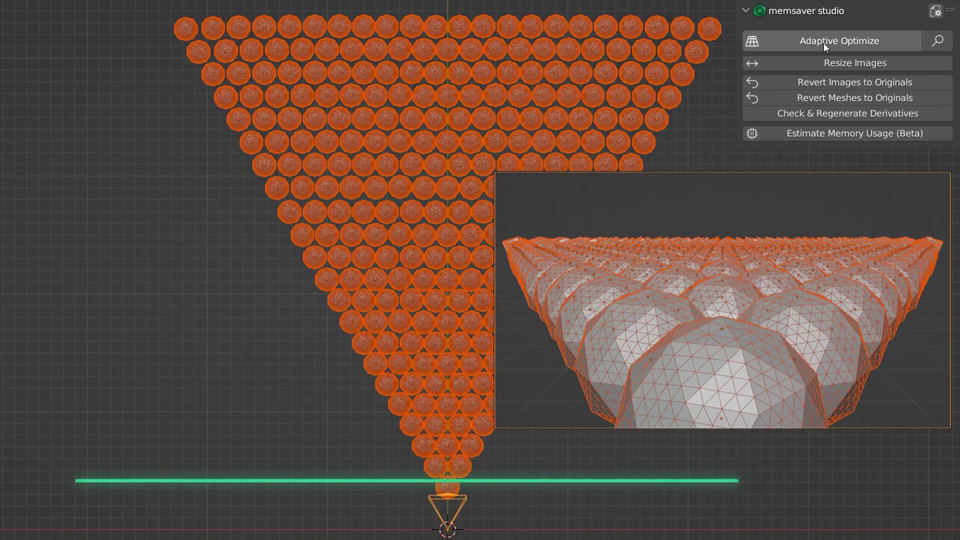
- Run Adaptive Optimize to decimate the demo spheres
left_click(824, 41)
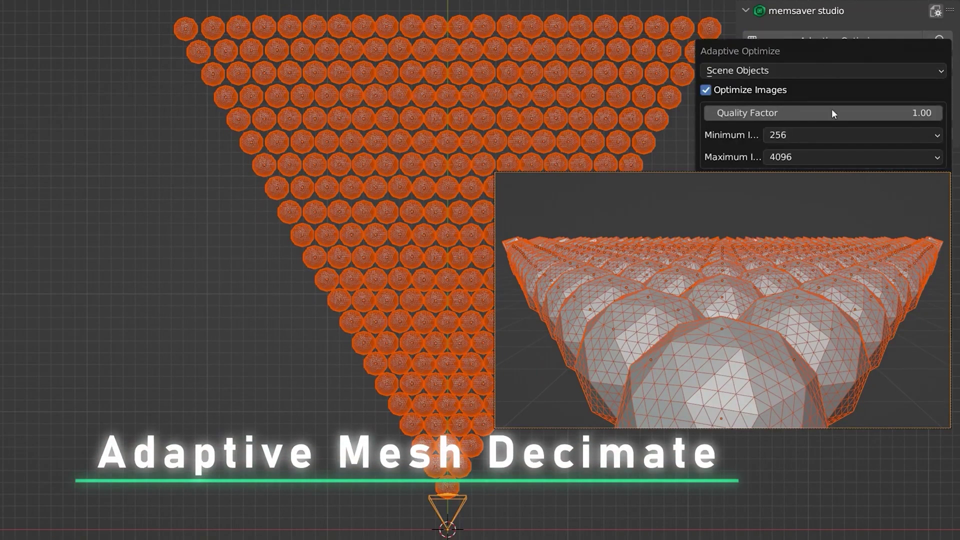
key("Return")
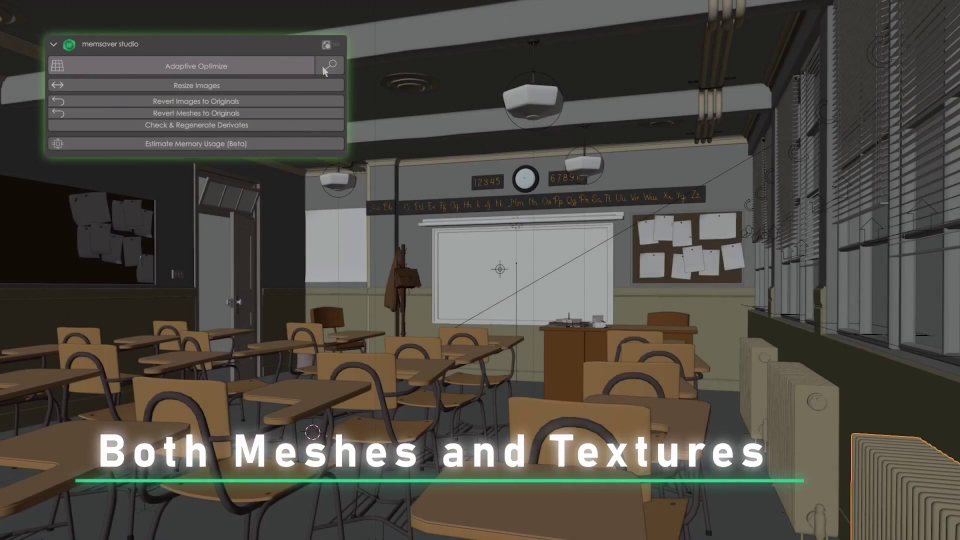
left_click(324, 69)
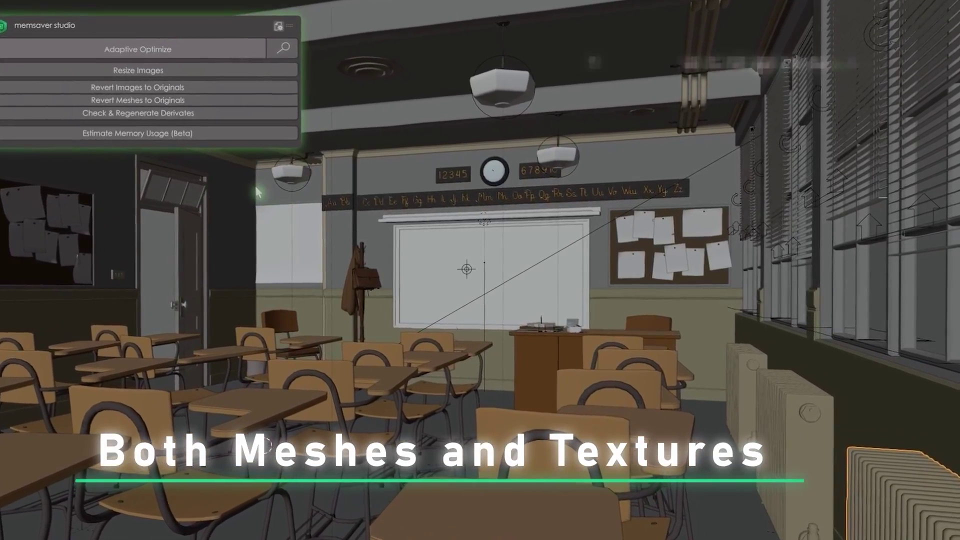
- Resize the chair's textures to 256, revert them to originals, then estimate memory usage
left_click(286, 323)
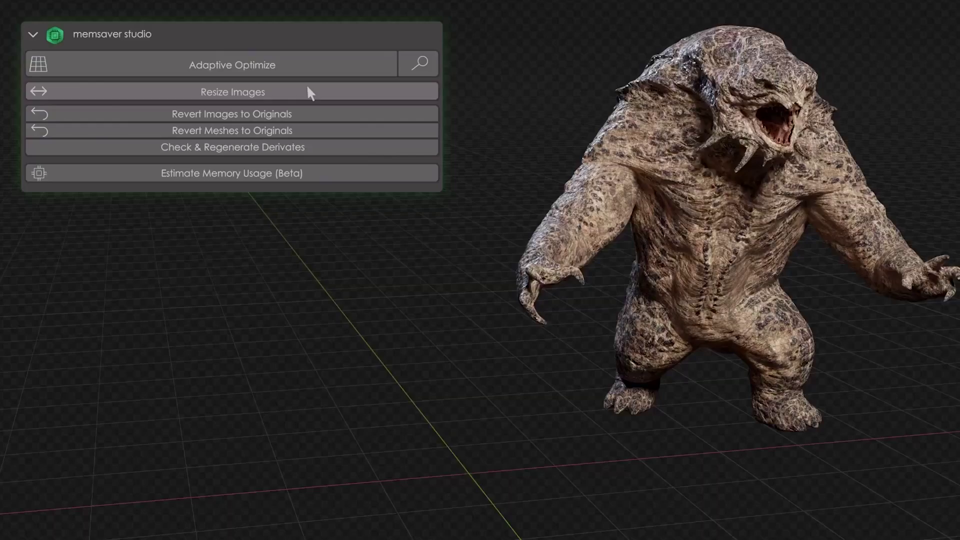
left_click(307, 91)
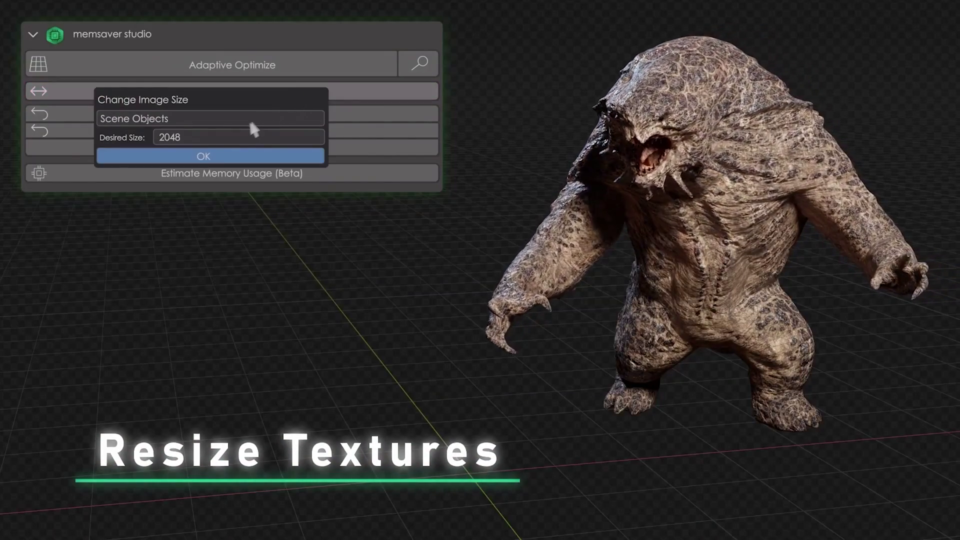
left_click(235, 138)
left_click(225, 181)
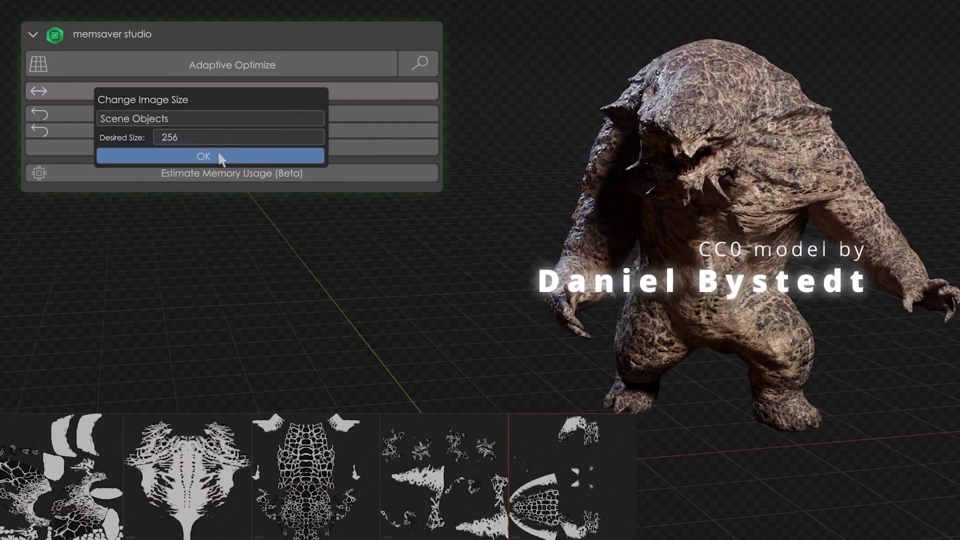
left_click(220, 157)
left_click(345, 115)
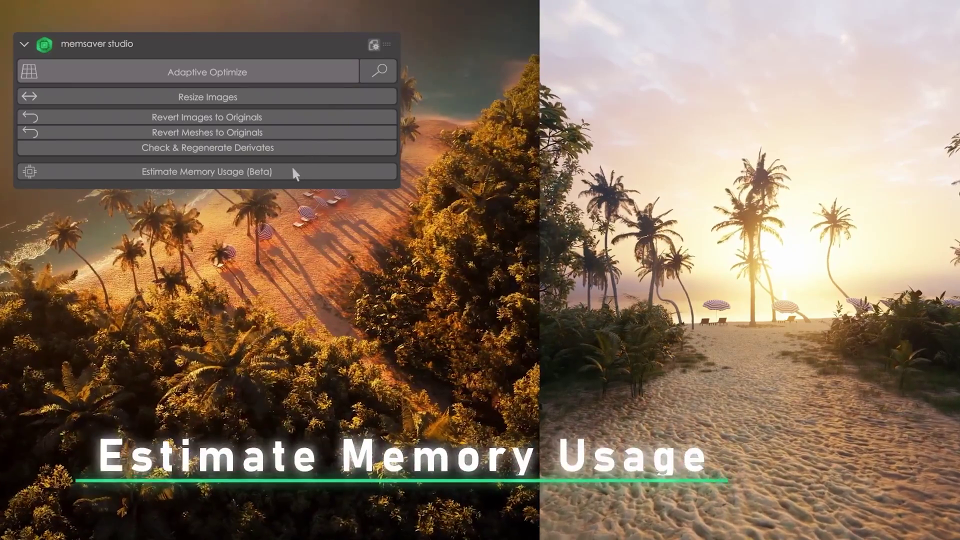
left_click(294, 171)
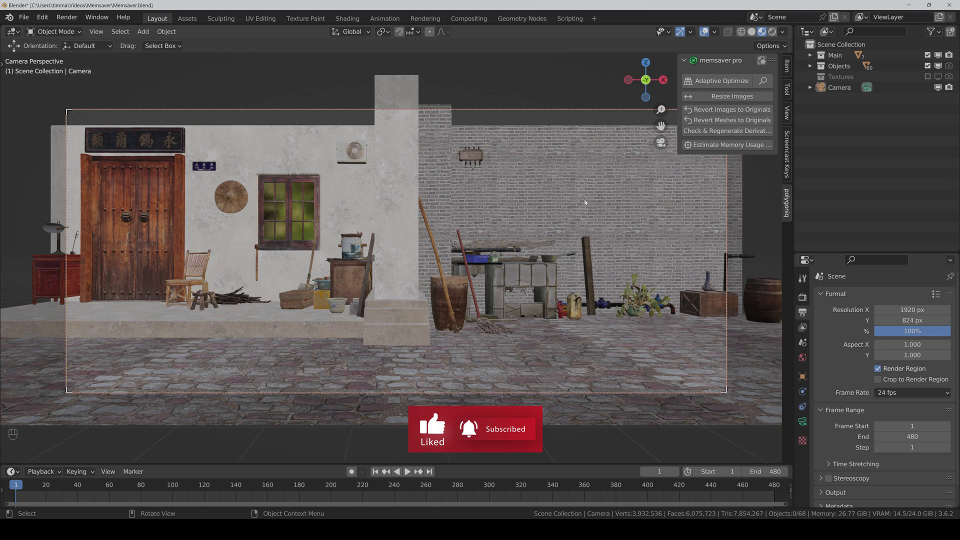
- Open the Adaptive Optimize dialog from the memsaver pro sidebar panel
left_click(730, 81)
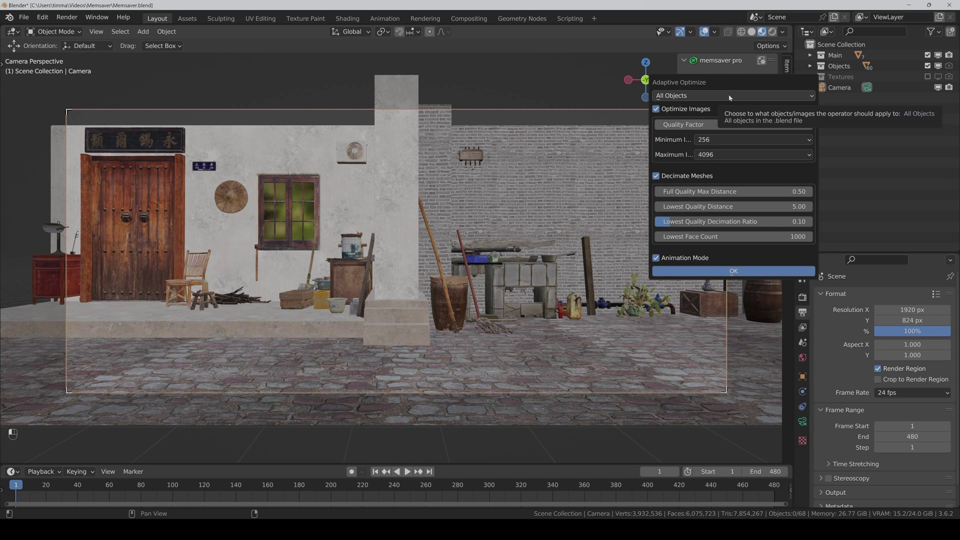
- Set the Adaptive Optimize scope to All Objects
left_click(729, 96)
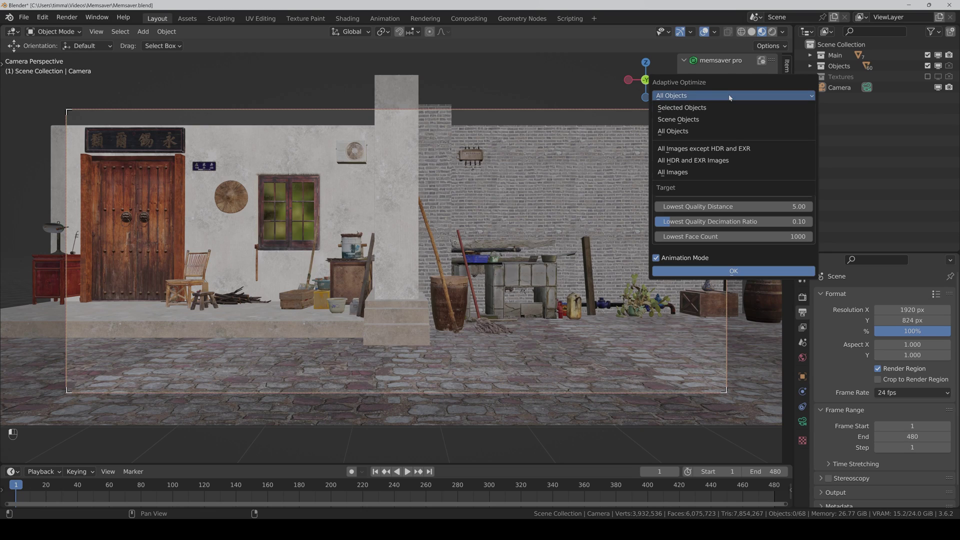
left_click(717, 132)
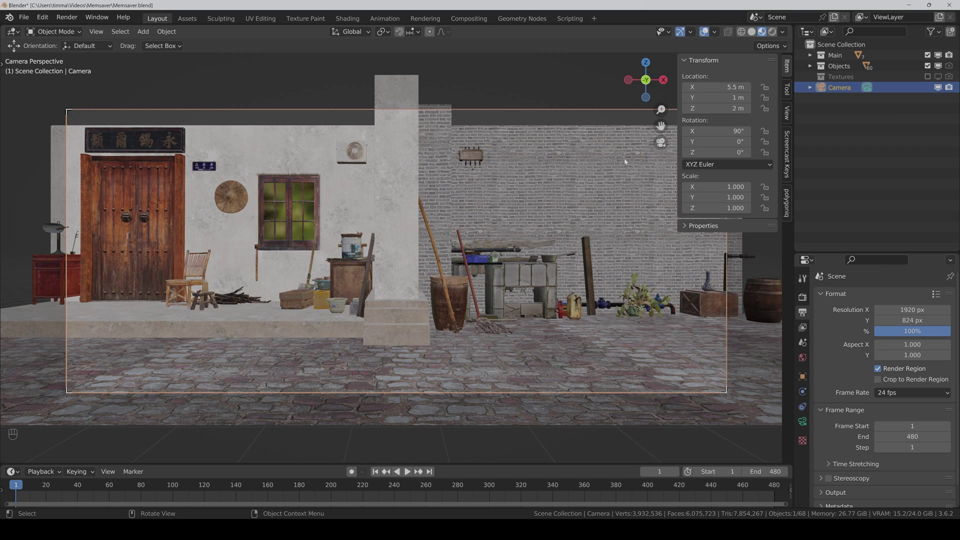
- Keyframe the camera's location at frame 1, then again at its new position at frame 40
key("i")
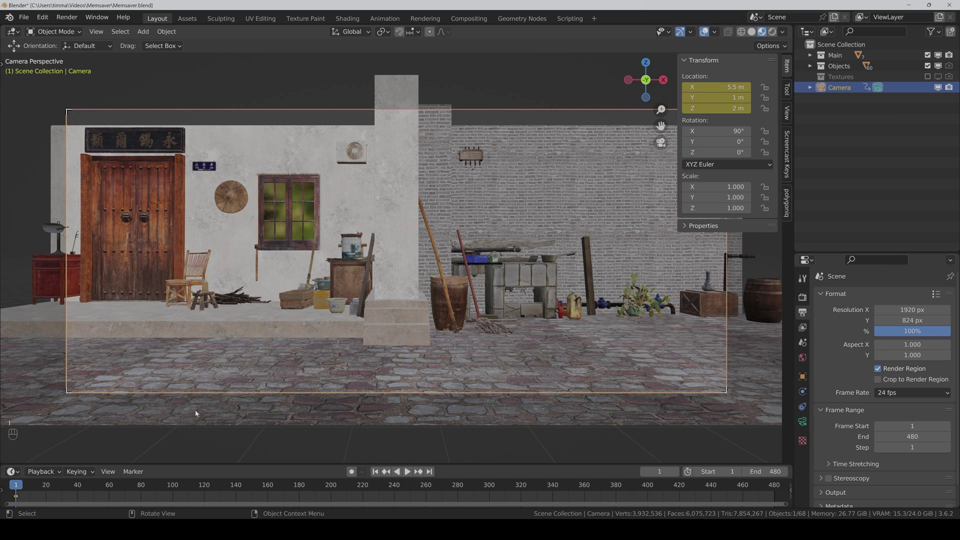
left_click(77, 491)
scroll(521, 288, "up", 3)
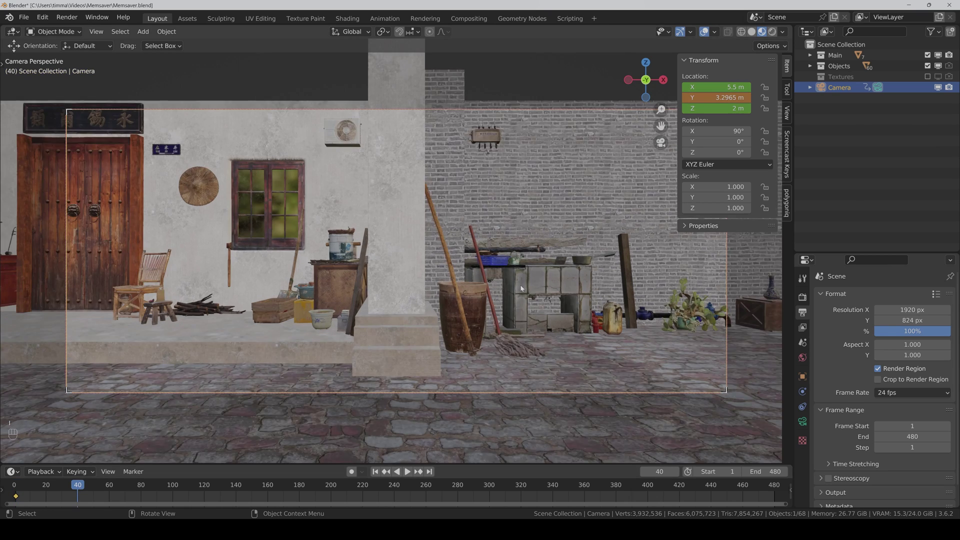
scroll(521, 289, "up", 4)
key("i")
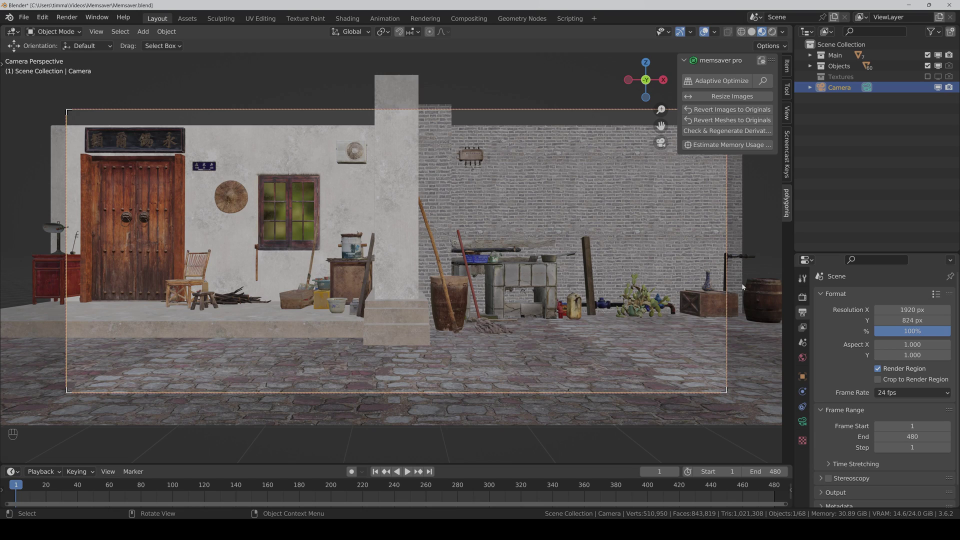
- Deselect the camera and bring up the Adaptive Optimize dialog
left_click(527, 184)
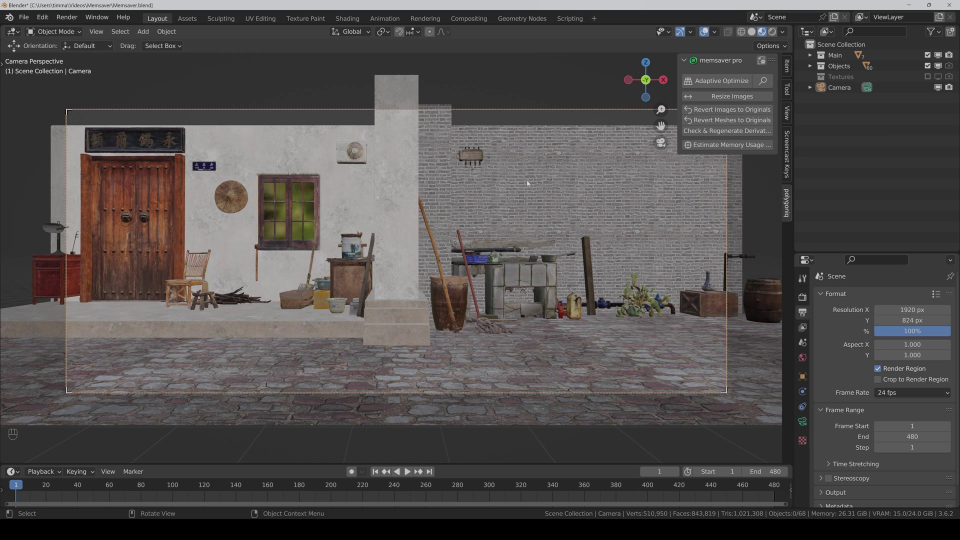
left_click(723, 81)
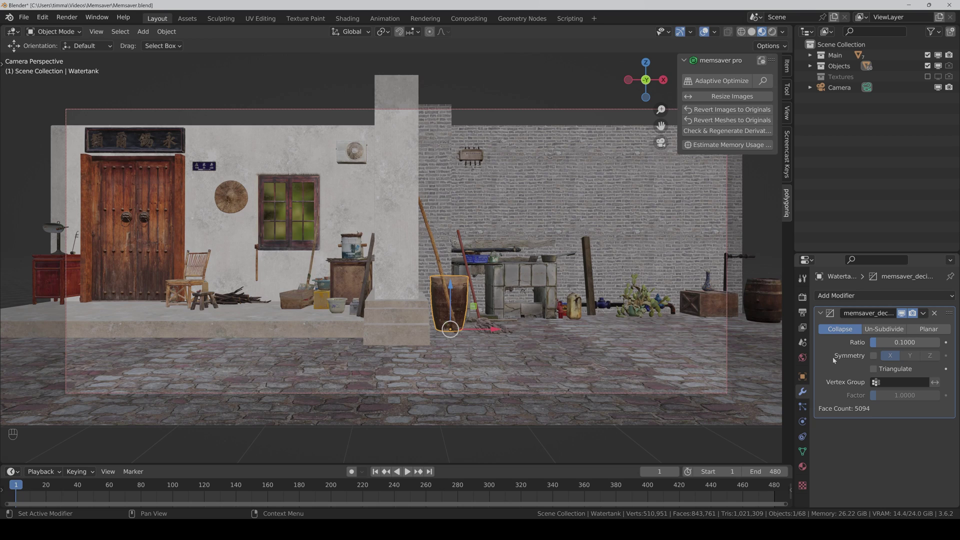
- Swing the camera view to the barrel in Solid shading and select the barrel
left_click(839, 88)
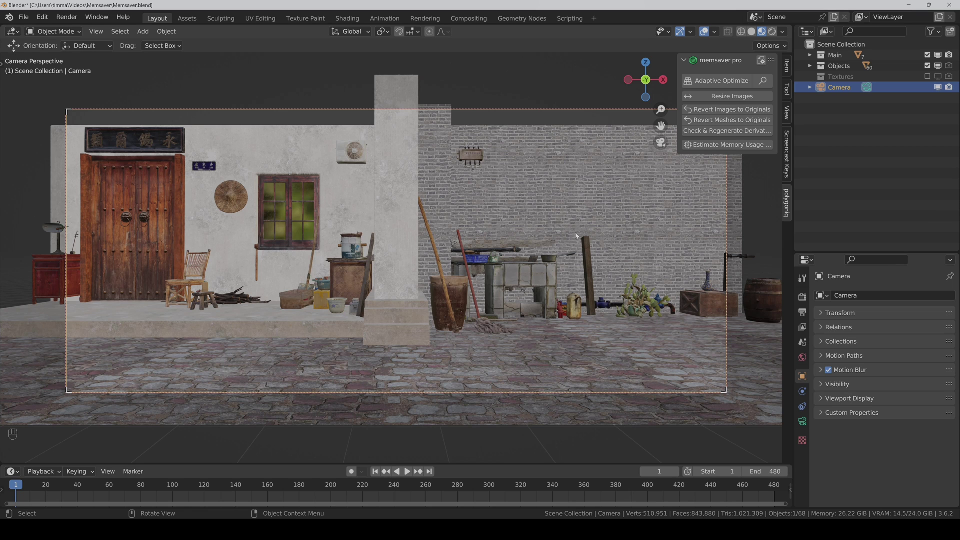
middle_click_drag(647, 308, 493, 305)
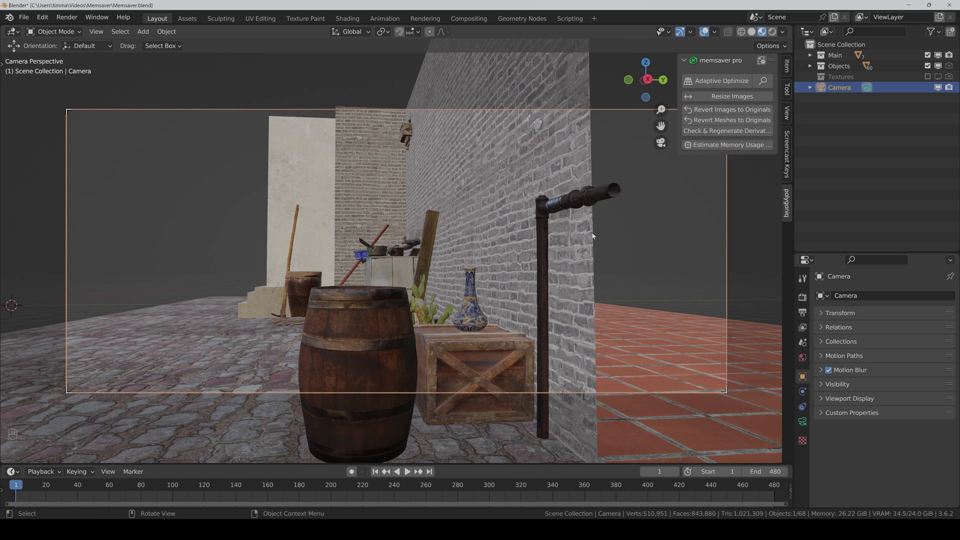
scroll(575, 210, "up", 2)
left_click(752, 32)
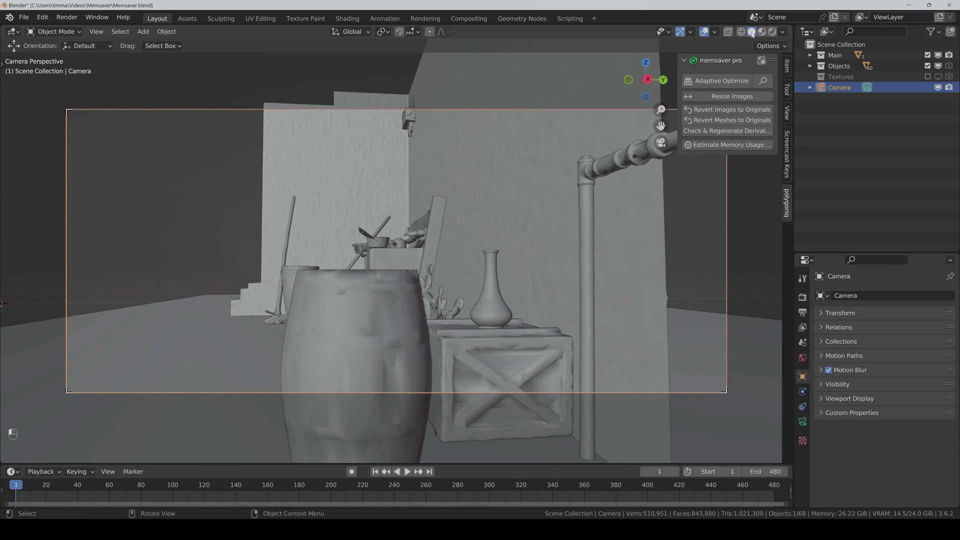
left_click(385, 295)
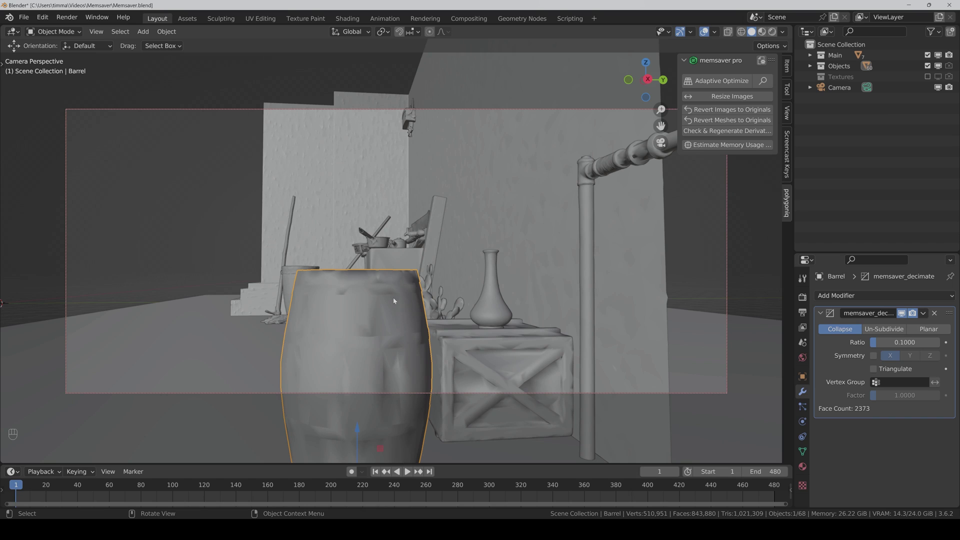
- Rerun Adaptive Optimize from the camera's new position
left_click(714, 81)
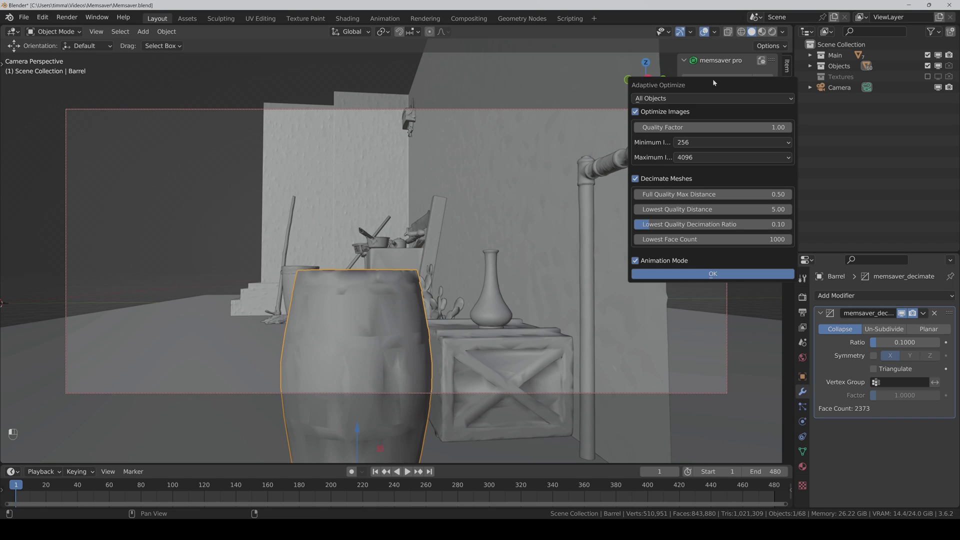
left_click(699, 274)
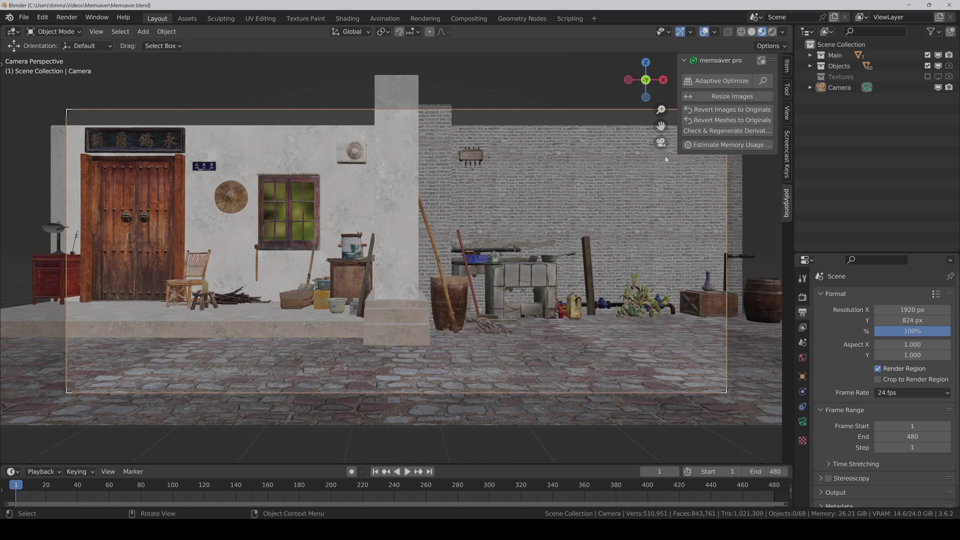
- Resize all scene images to 2048 and generate the memory usage report
left_click(703, 96)
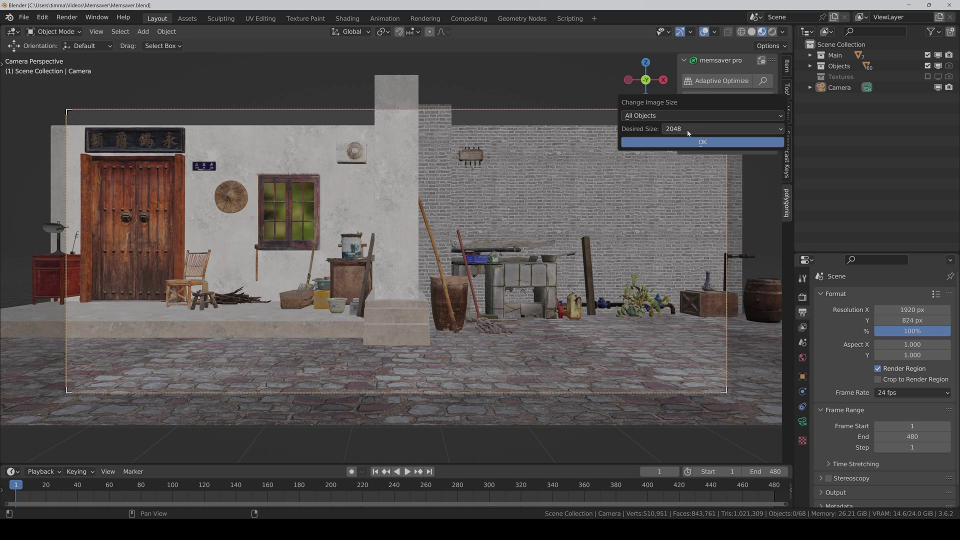
left_click(693, 142)
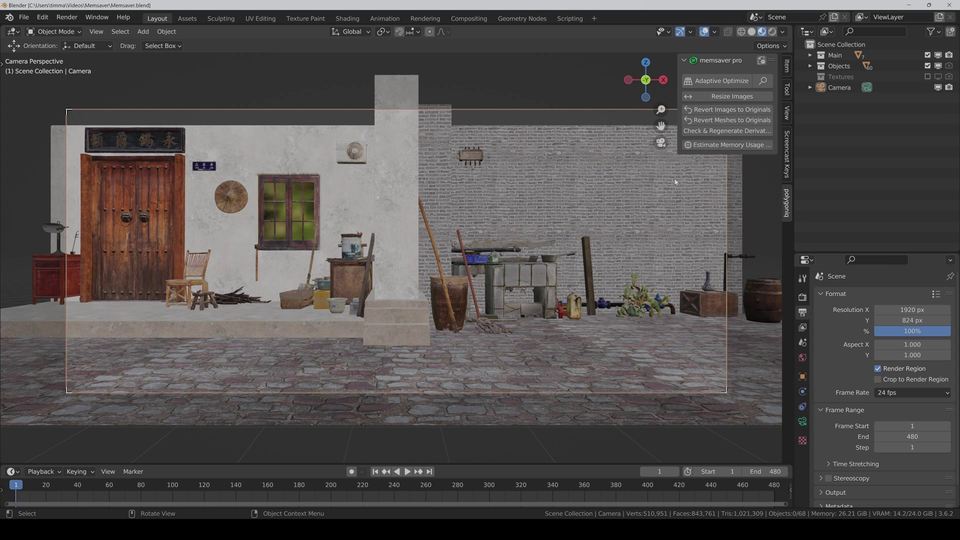
left_click(718, 144)
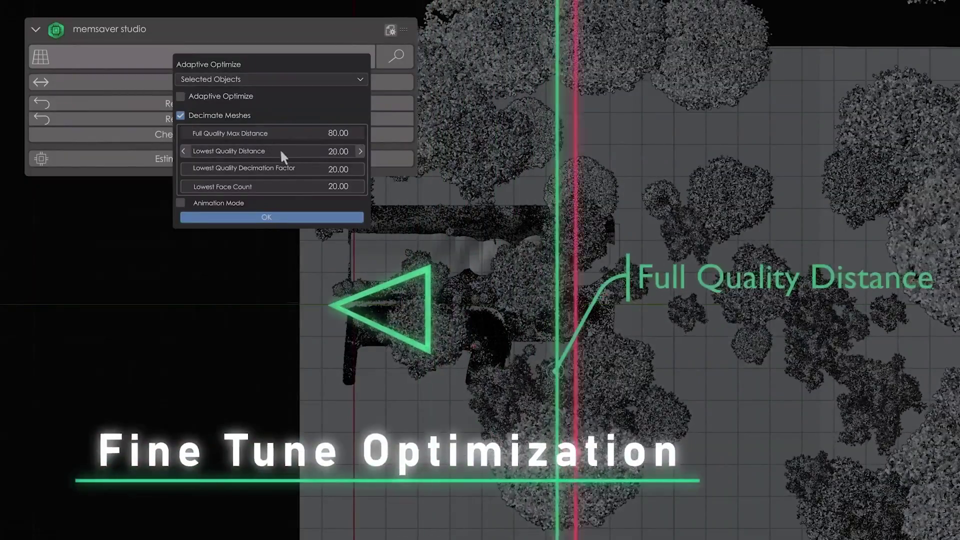
- Raise Lowest Quality Distance to 200.00 and rerun the optimization
left_click_drag(280, 149, 280, 149)
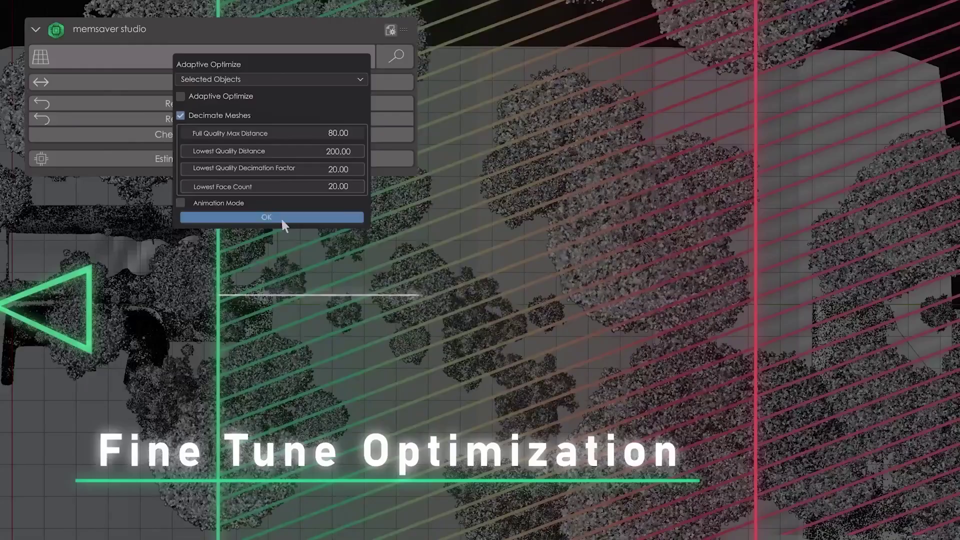
left_click(281, 217)
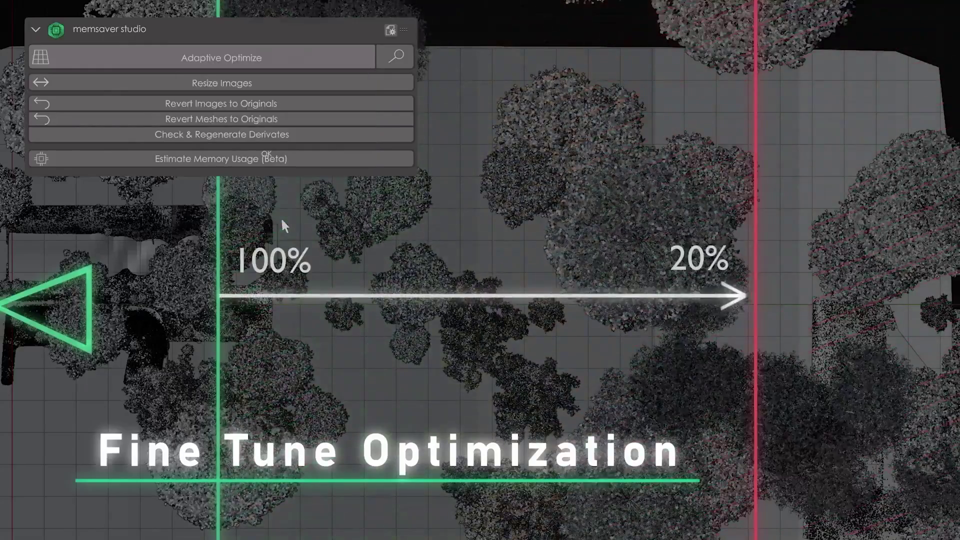